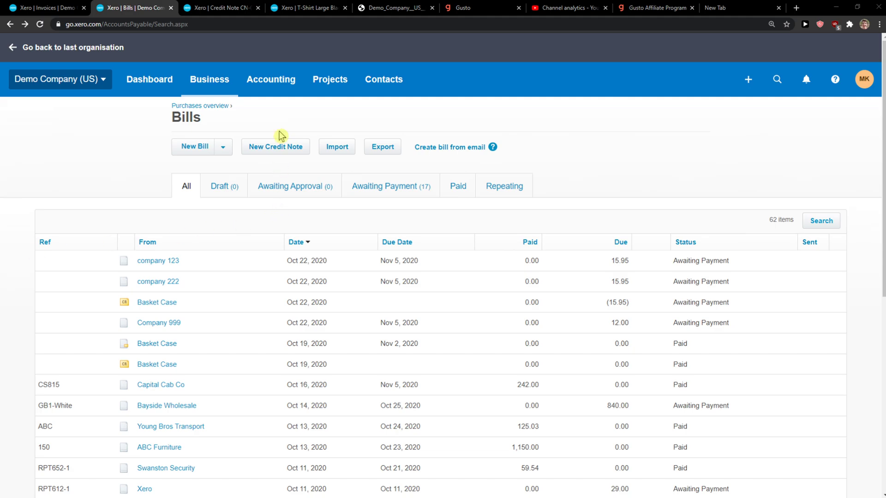
# - Reach the bills awaiting payment list, briefly viewing Capital Cab Co bill CS815 before returning
pyautogui.click(201, 82)
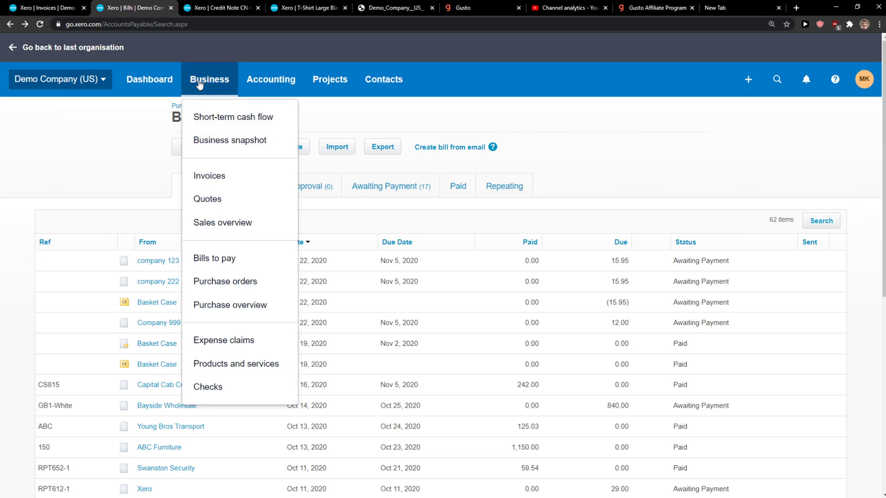
pyautogui.click(231, 263)
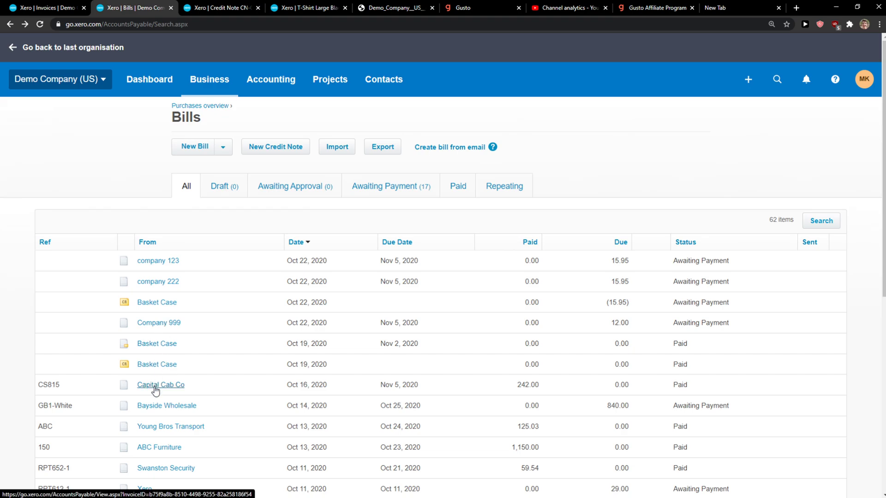
pyautogui.click(155, 391)
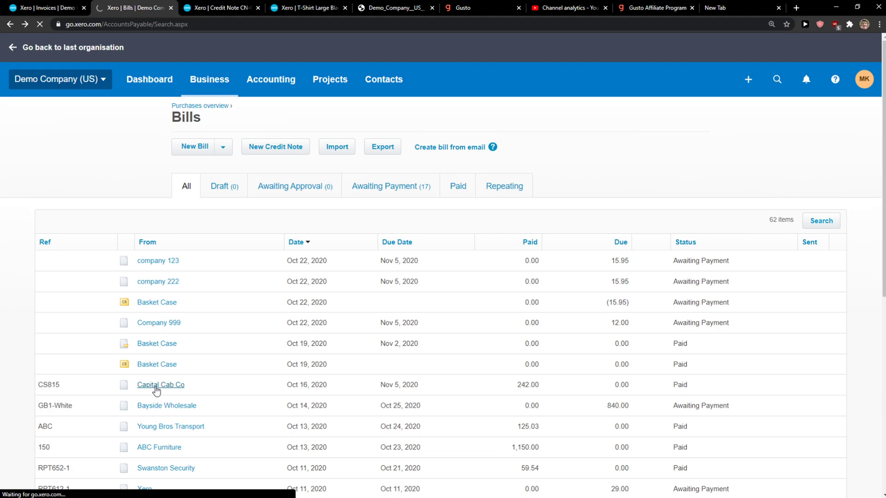
pyautogui.click(744, 163)
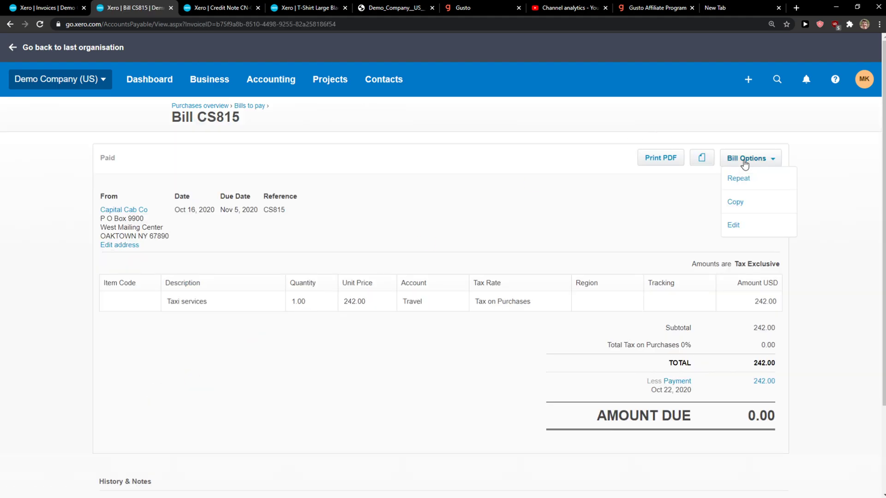
pyautogui.click(11, 26)
# - Void the Bayside Wholesale bill GB1-White via Bill Options and confirm, showing 'Bill voided'
pyautogui.middleClick(155, 409)
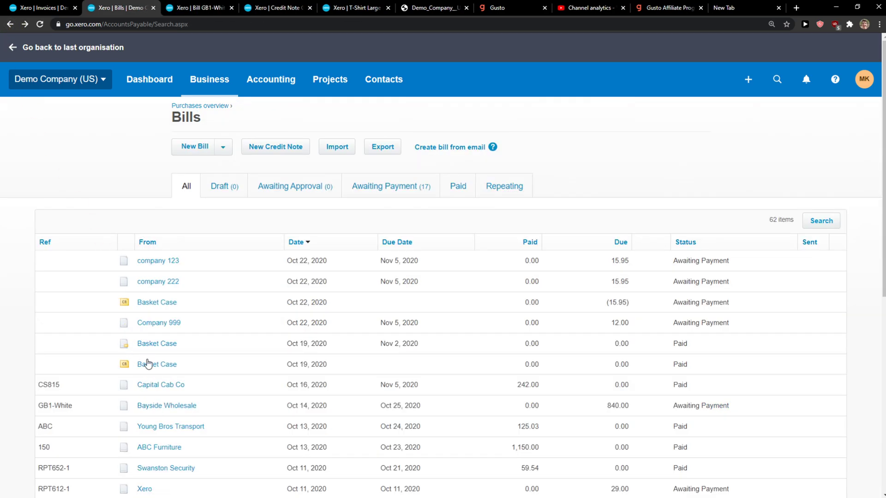
pyautogui.middleClick(147, 365)
pyautogui.click(184, 7)
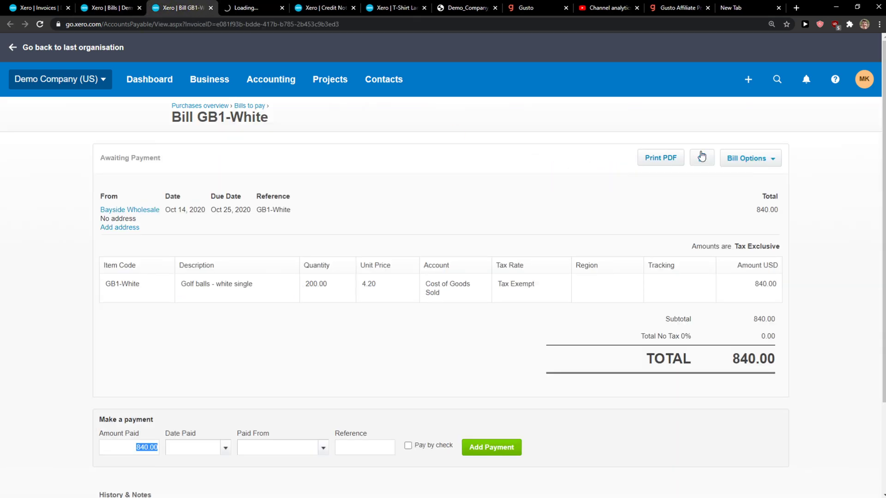
pyautogui.click(764, 158)
pyautogui.click(735, 202)
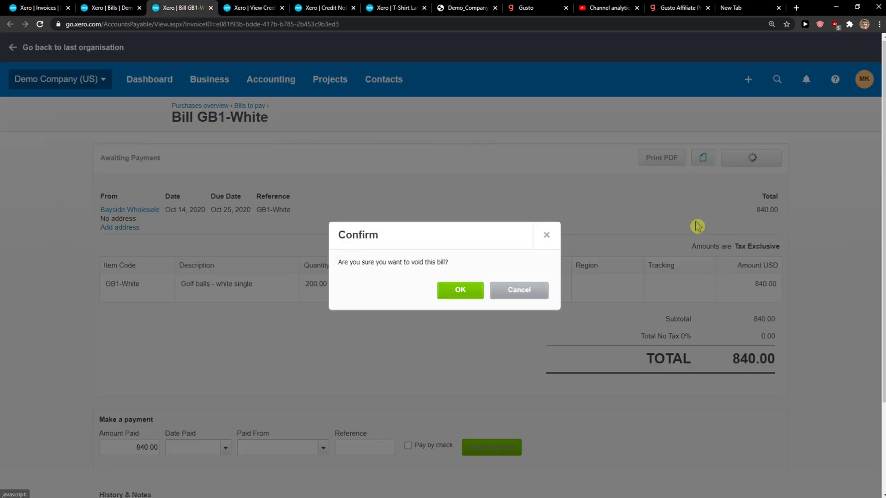
pyautogui.click(452, 293)
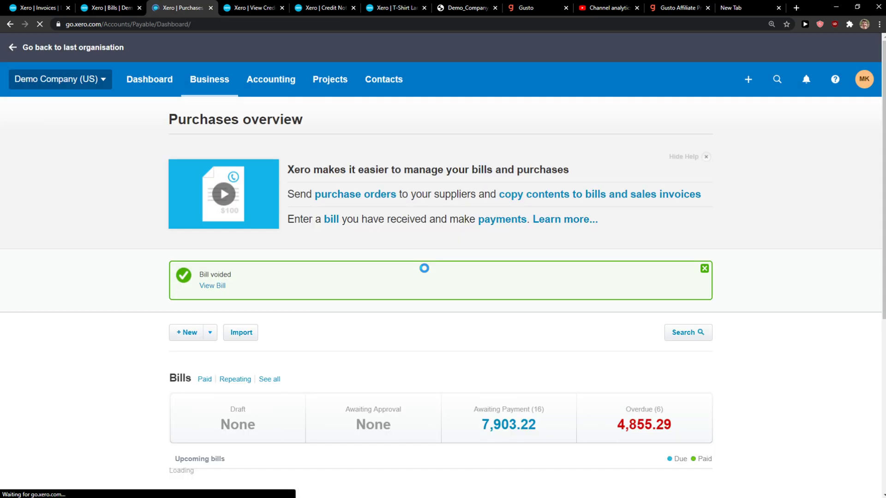
pyautogui.scroll(-4, 174, 336)
pyautogui.scroll(3, 118, 251)
pyautogui.scroll(-3, 84, 381)
pyautogui.scroll(3, 121, 204)
pyautogui.scroll(-3, 118, 326)
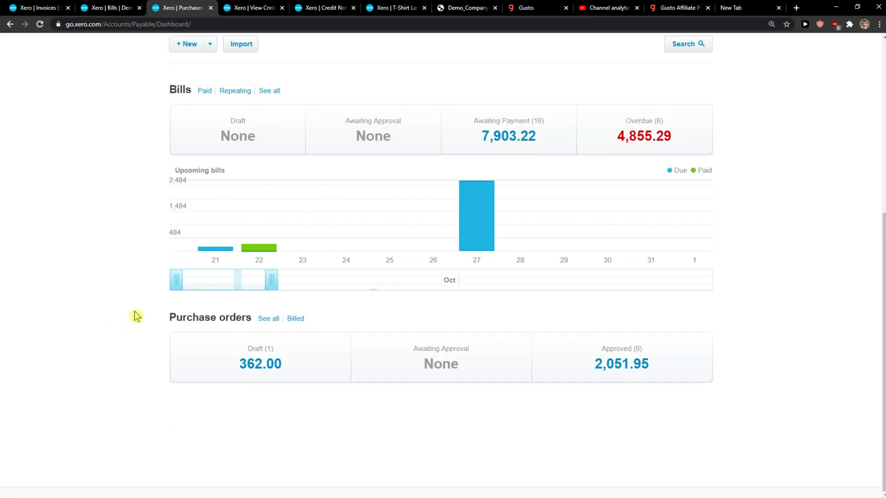
pyautogui.scroll(4, 132, 317)
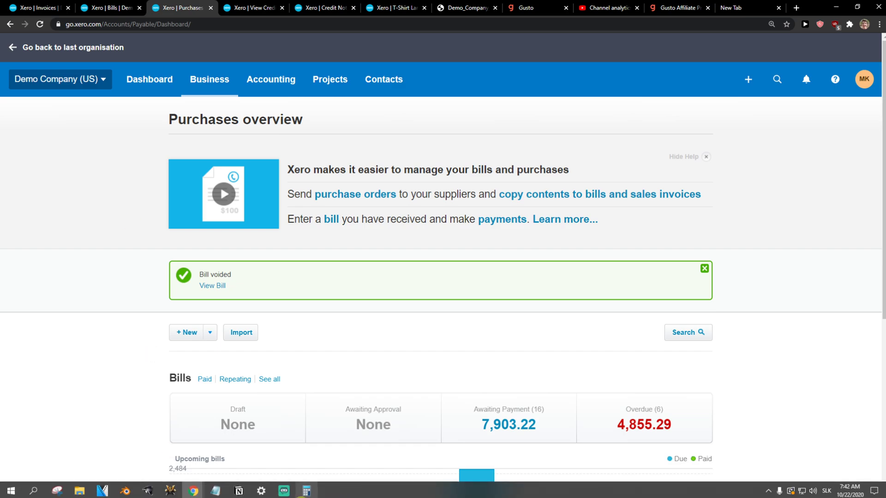